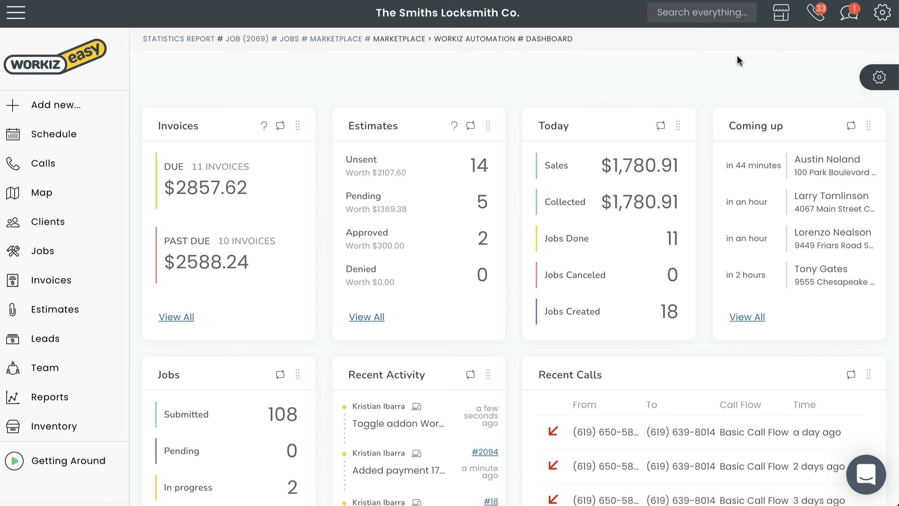
Activate the Workiz Automation feature from its page in the marketplace.
{"action": "left_click", "coordinate": [782, 14]}
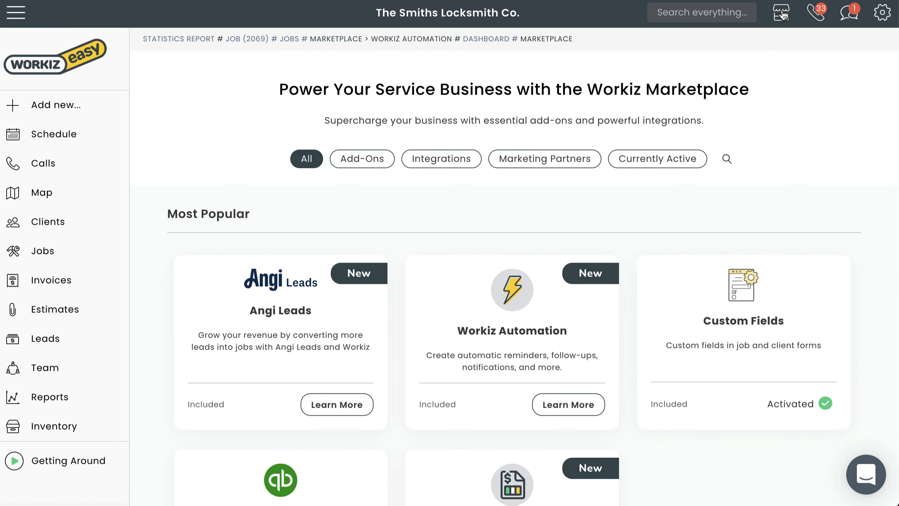
{"action": "scroll", "coordinate": [782, 14], "scroll_direction": "down", "scroll_amount": 4}
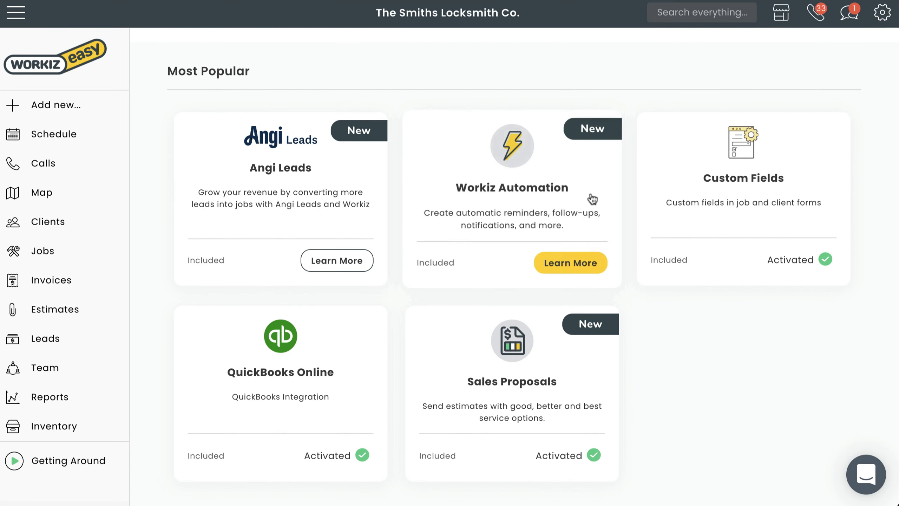
{"action": "left_click", "coordinate": [591, 197]}
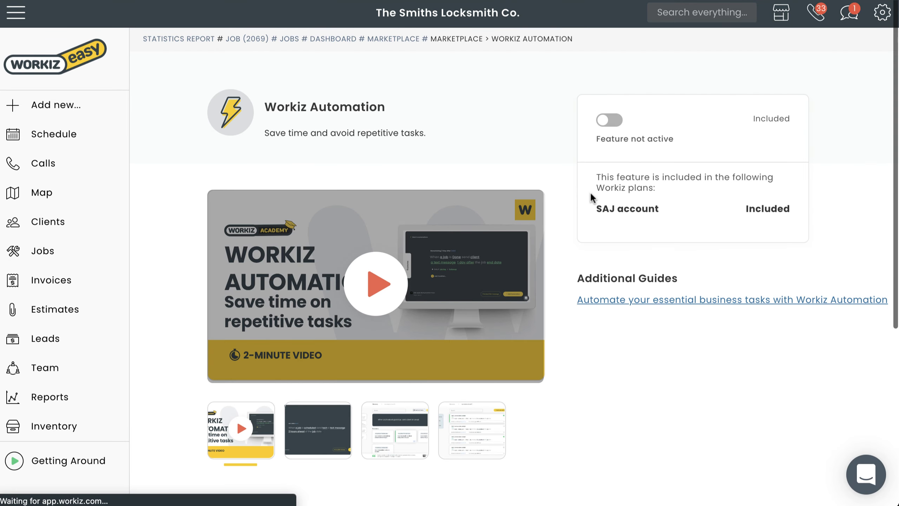
{"action": "left_click", "coordinate": [605, 125]}
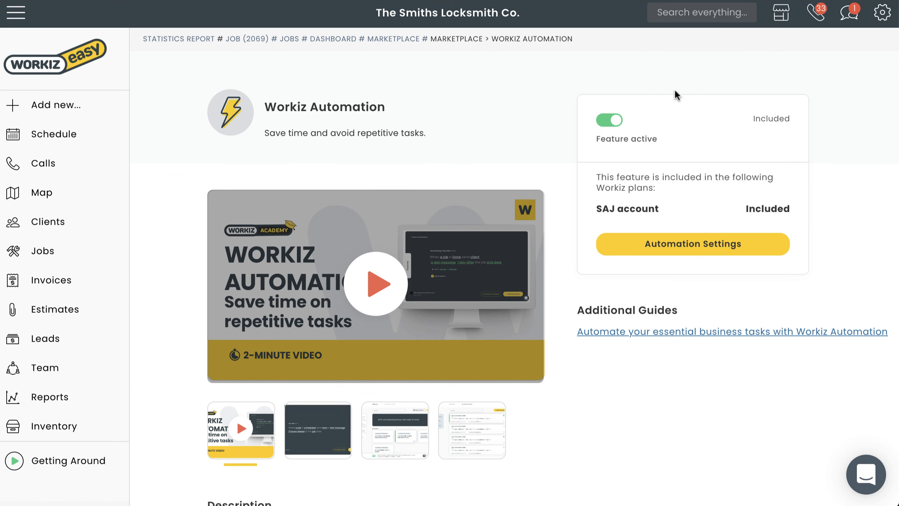
Open the Automation Center from the account's general settings.
{"action": "left_click", "coordinate": [883, 18]}
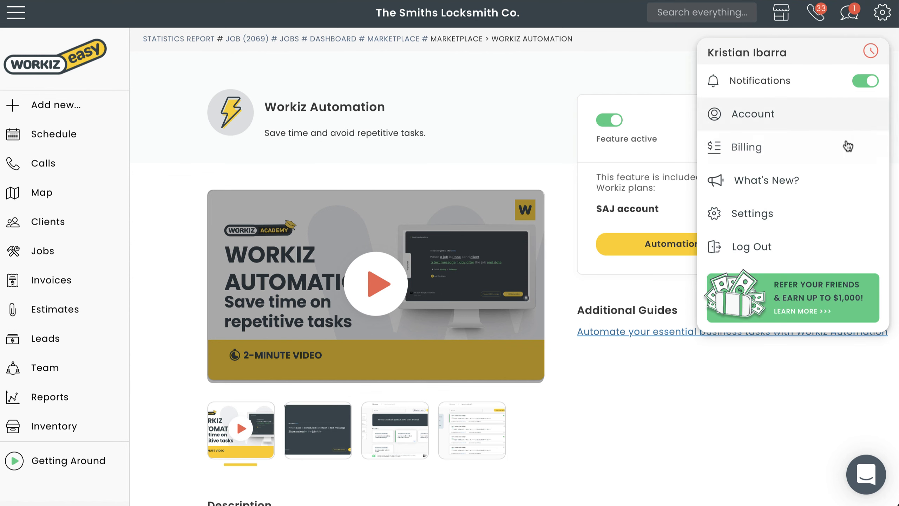
{"action": "left_click", "coordinate": [839, 218]}
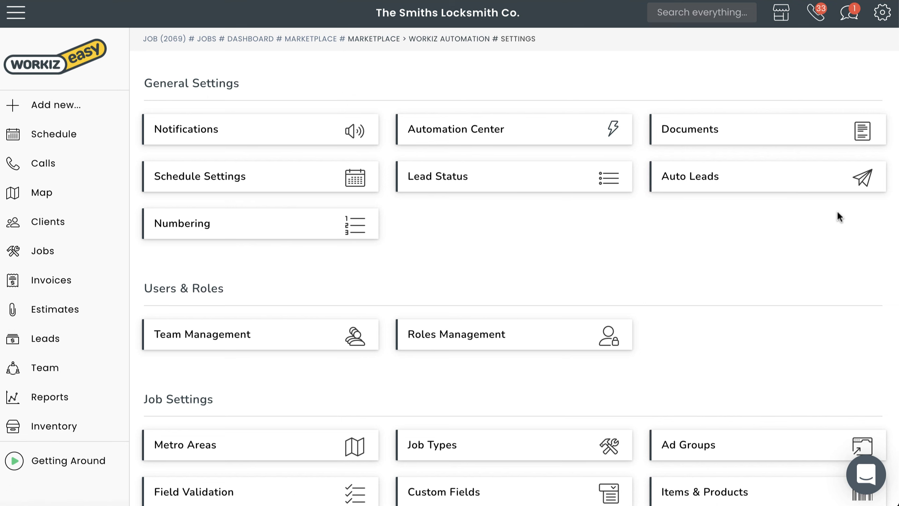
{"action": "left_click", "coordinate": [604, 128]}
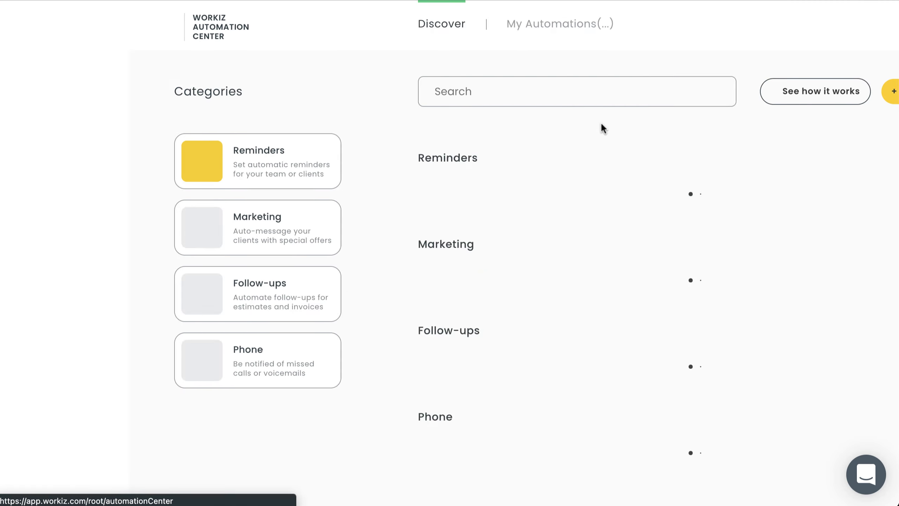
Look through the ready-made automation templates for reminders, marketing, follow-ups and phone.
{"action": "scroll", "coordinate": [618, 126], "scroll_direction": "down", "scroll_amount": 5}
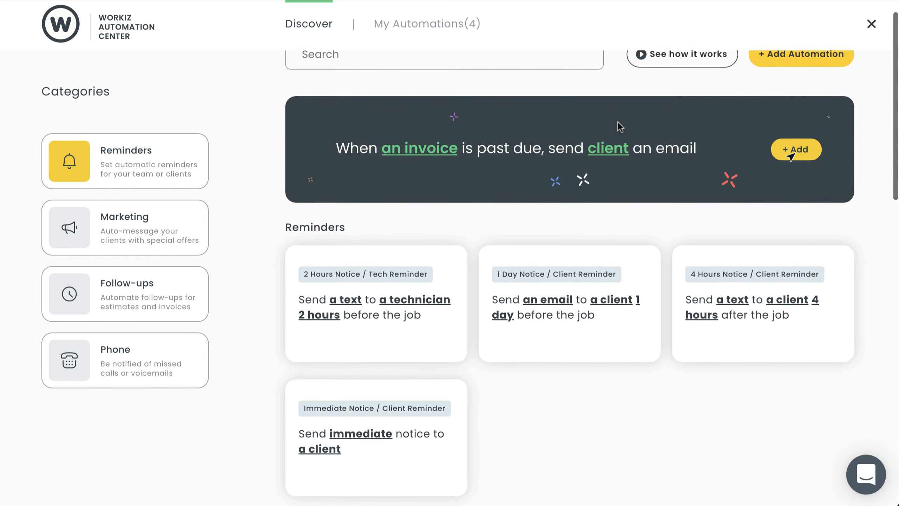
{"action": "scroll", "coordinate": [617, 127], "scroll_direction": "down", "scroll_amount": 10}
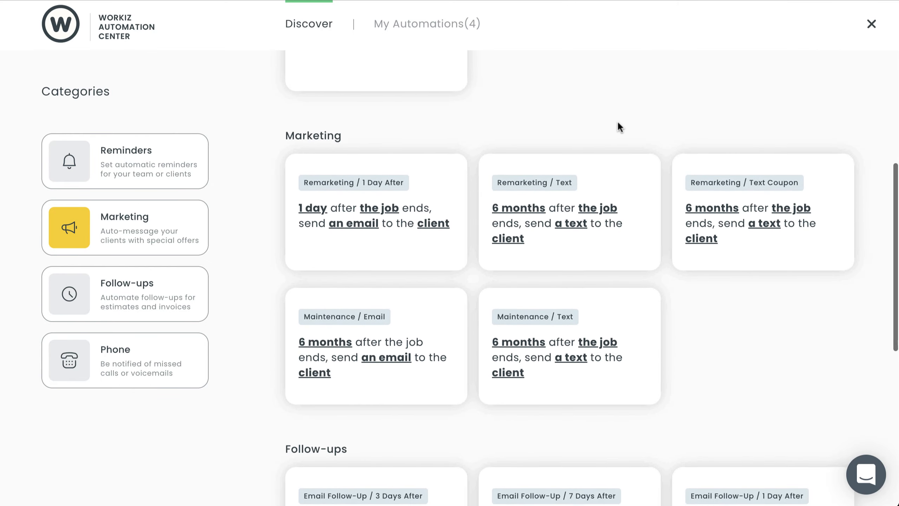
{"action": "scroll", "coordinate": [619, 126], "scroll_direction": "down", "scroll_amount": 8}
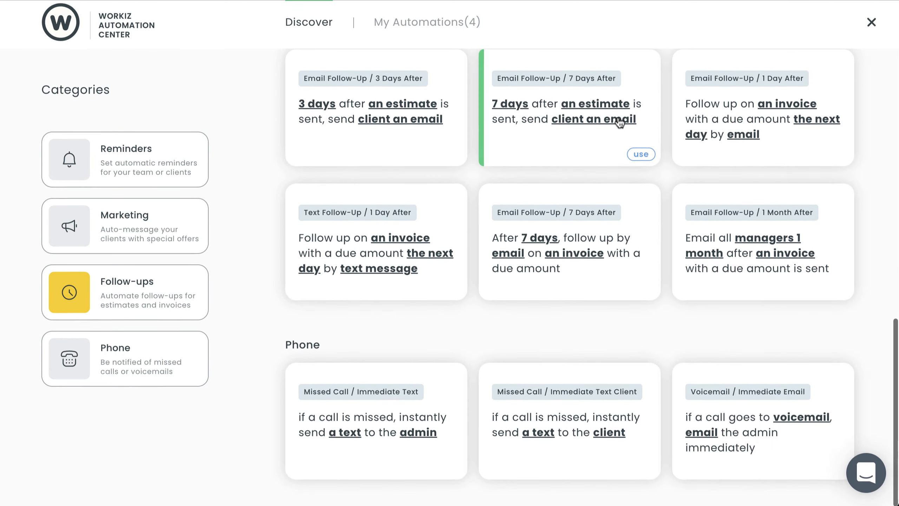
{"action": "scroll", "coordinate": [619, 122], "scroll_direction": "up", "scroll_amount": 18}
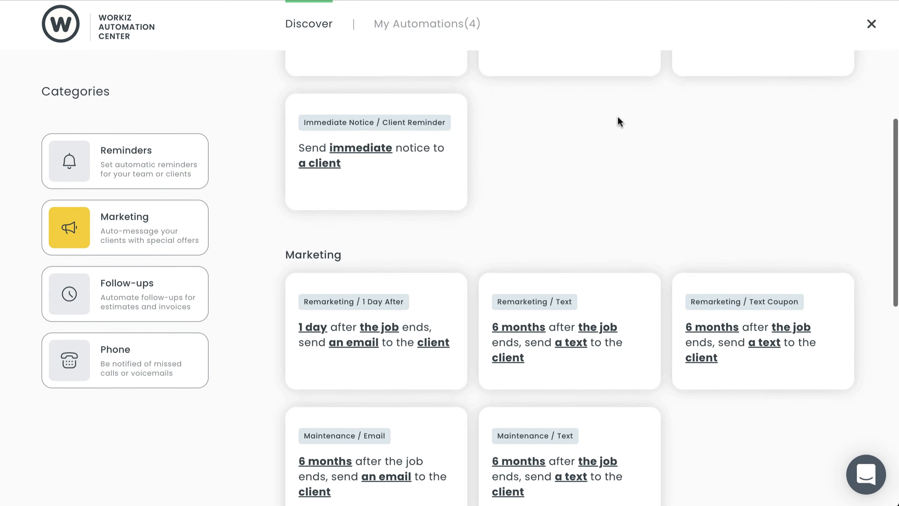
{"action": "scroll", "coordinate": [619, 121], "scroll_direction": "up", "scroll_amount": 5}
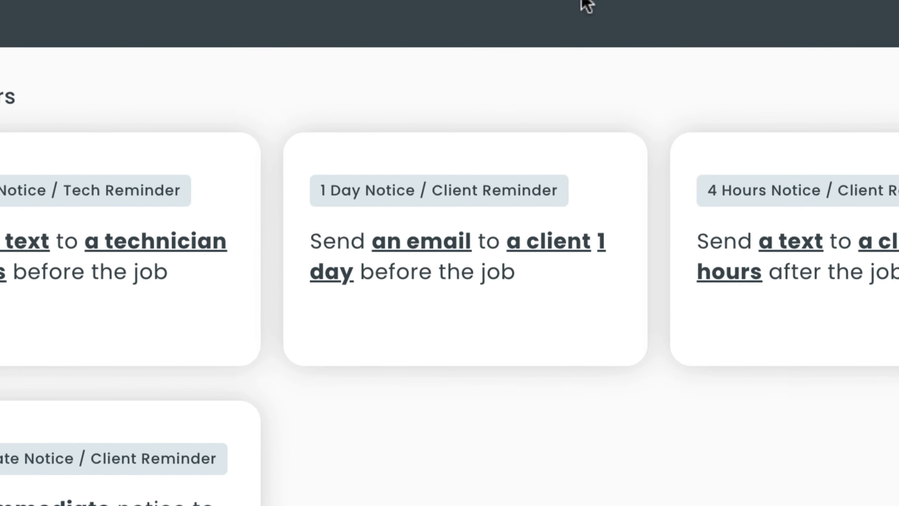
{"action": "mouse_move", "coordinate": [596, 249]}
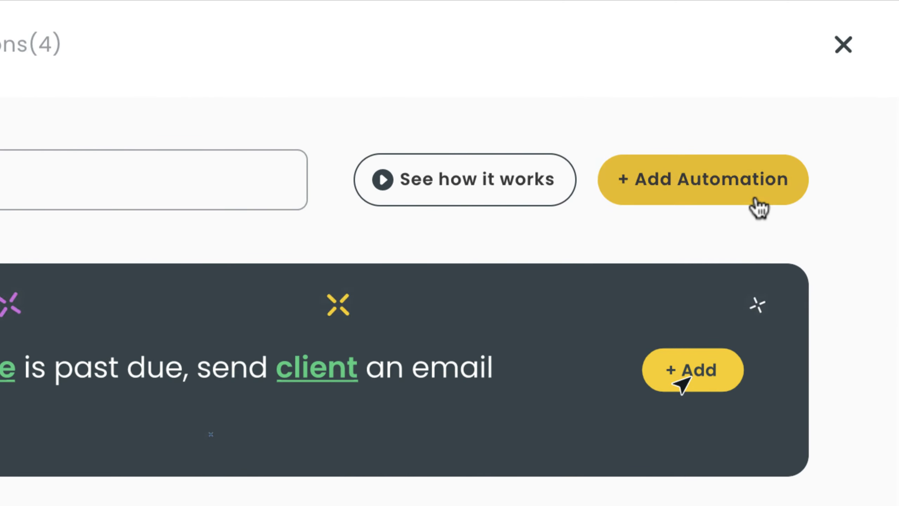
Start a new custom automation and title the rule "Client lead reminder".
{"action": "left_click", "coordinate": [755, 201]}
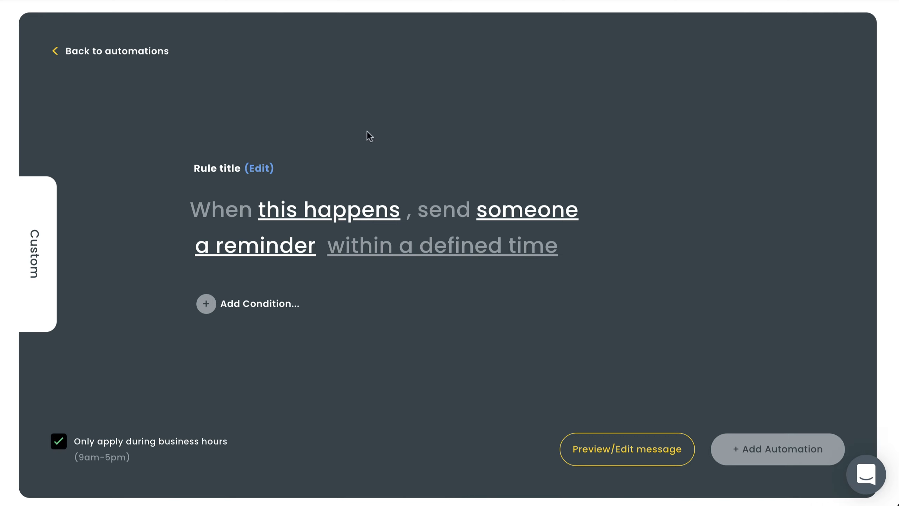
{"action": "left_click", "coordinate": [226, 166]}
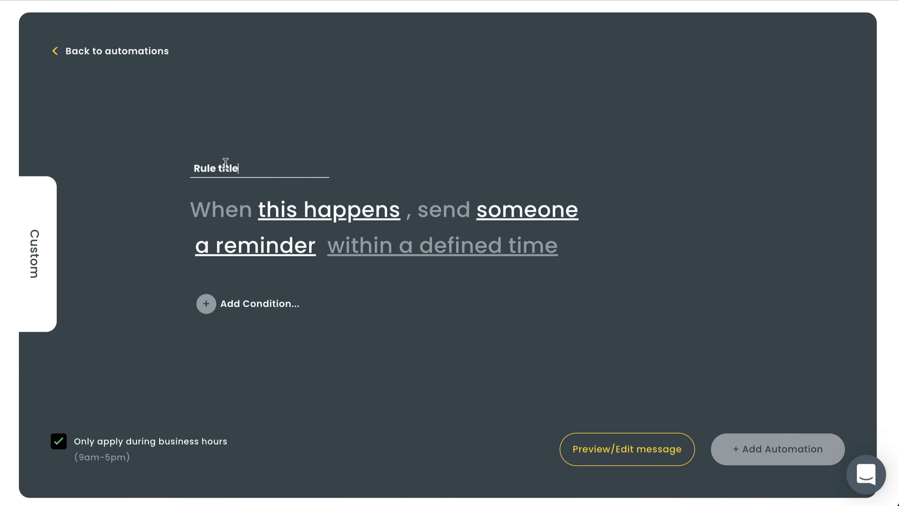
{"action": "key", "text": "ctrl+a"}
{"action": "key", "text": "BackSpace"}
{"action": "type", "text": "Client lead reminder"}
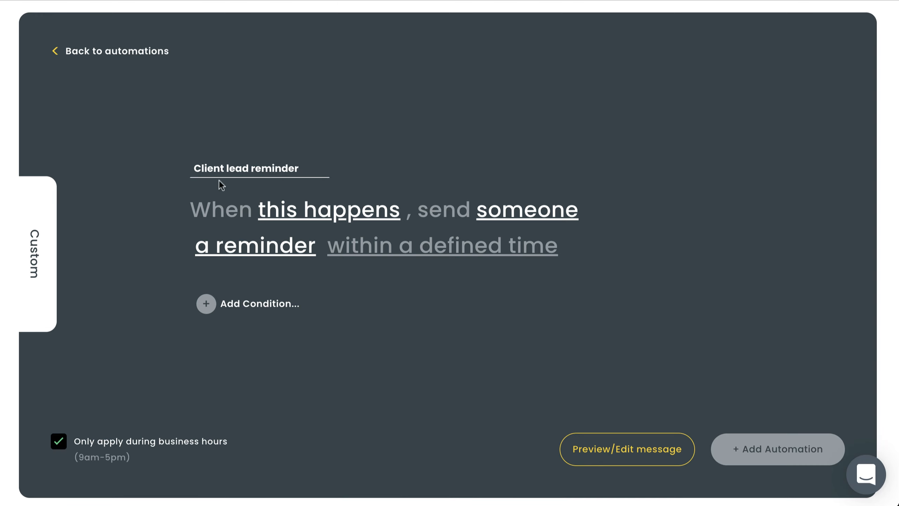
{"action": "left_click", "coordinate": [218, 181]}
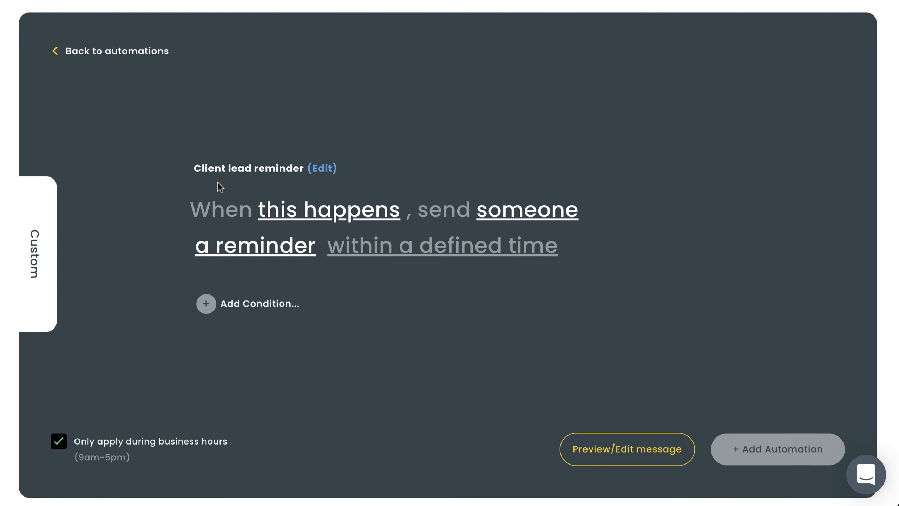
Set the rule's trigger to when a lead is scheduled.
{"action": "left_click", "coordinate": [284, 213]}
{"action": "left_click", "coordinate": [283, 275]}
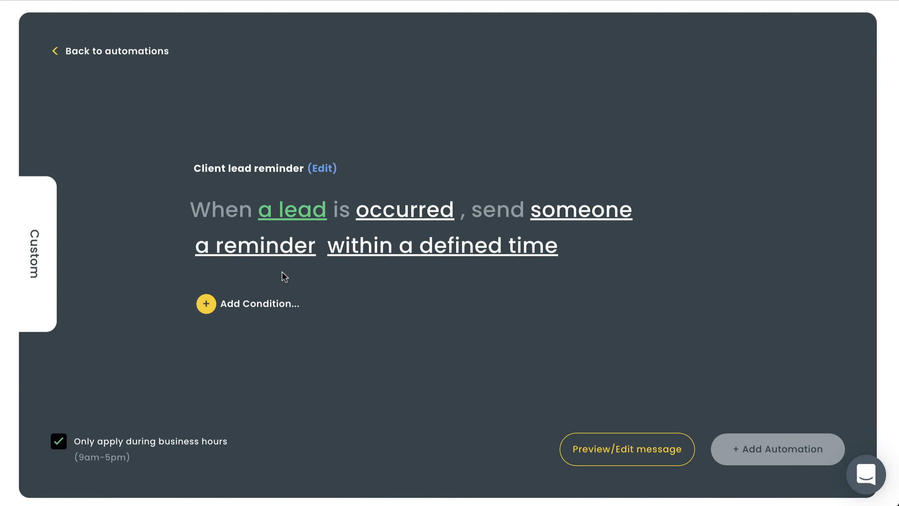
{"action": "left_click", "coordinate": [400, 219]}
{"action": "left_click", "coordinate": [406, 272]}
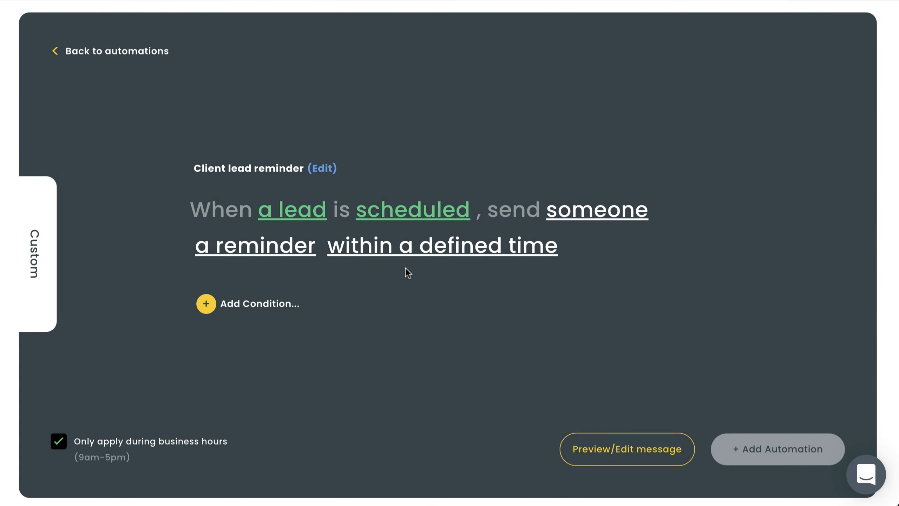
Set the rule to send the client a text message.
{"action": "left_click", "coordinate": [572, 225]}
{"action": "left_click", "coordinate": [564, 269]}
{"action": "left_click", "coordinate": [301, 247]}
{"action": "left_click", "coordinate": [283, 276]}
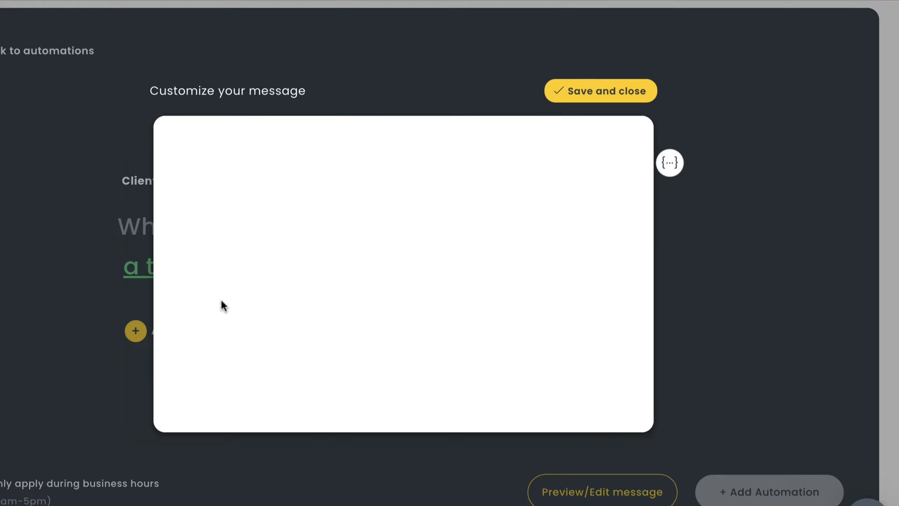
Write "Hi, {client_first_name}. This is a reminder about your upcoming quote appointment with {account_business_name}. Please see the appointment details below:" using placeholders for the names.
{"action": "type", "text": "Hi,"}
{"action": "left_click", "coordinate": [670, 163]}
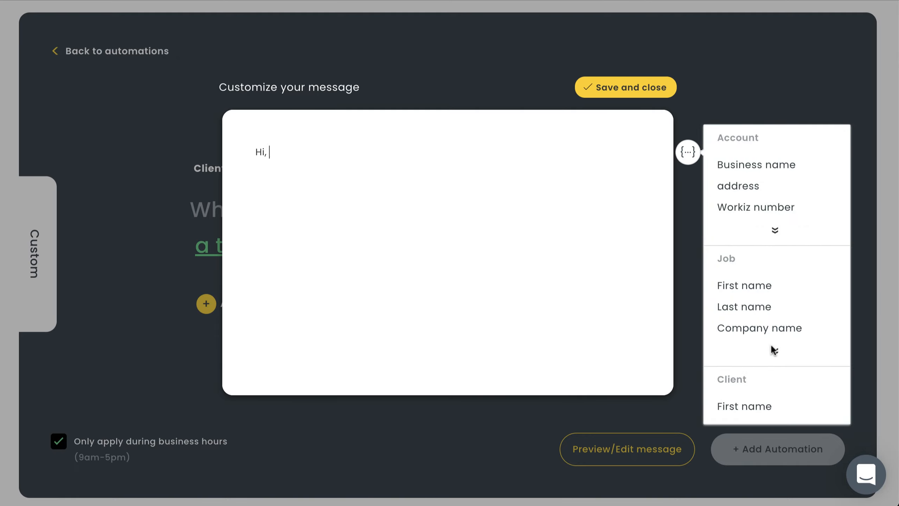
{"action": "left_click", "coordinate": [733, 445]}
{"action": "type", "text": ". This is a reminder about your up"}
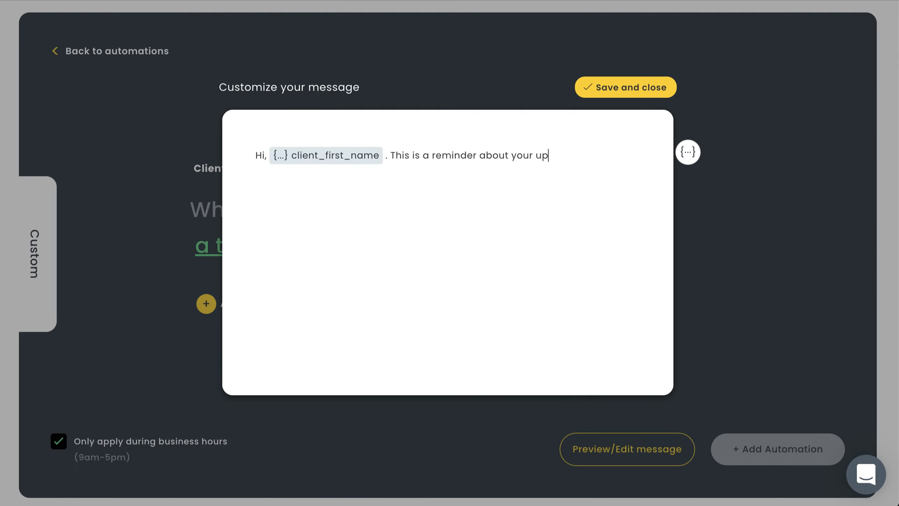
{"action": "type", "text": "coming quote appointment with"}
{"action": "left_click", "coordinate": [688, 152]}
{"action": "left_click", "coordinate": [732, 164]}
{"action": "type", "text": ". Please see the appointment details below:"}
{"action": "key", "text": "Return"}
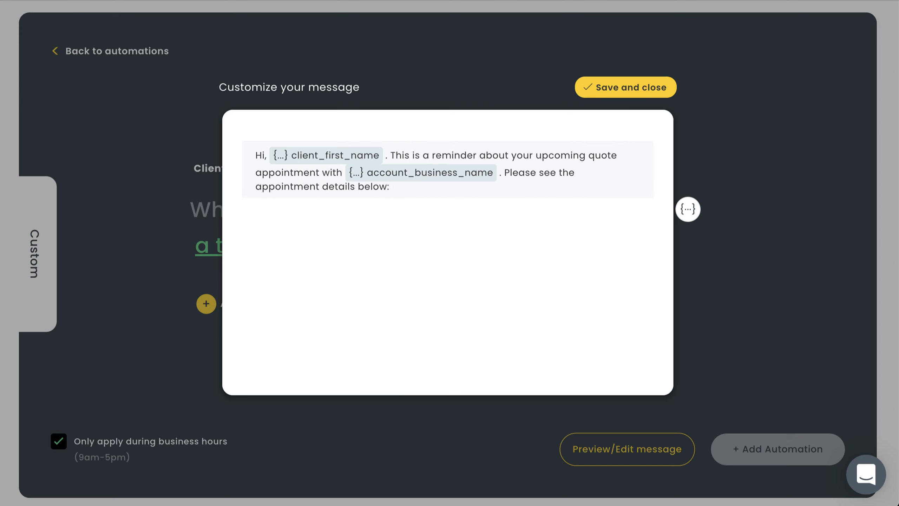
Add the message lines "Job type:" with the job type placeholder and "Job schedule:" with the schedule placeholder.
{"action": "type", "text": "Job type:"}
{"action": "left_click", "coordinate": [687, 209]}
{"action": "scroll", "coordinate": [717, 284], "scroll_direction": "down", "scroll_amount": 3}
{"action": "left_click", "coordinate": [715, 281]}
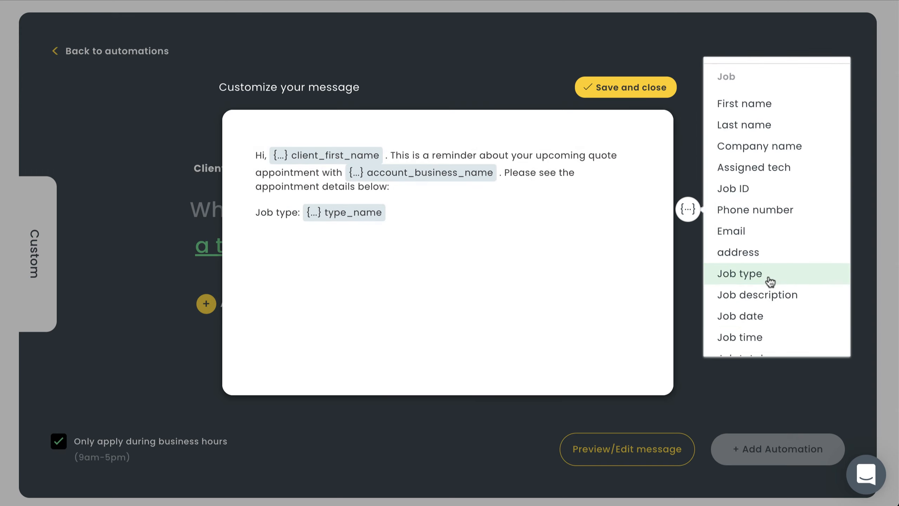
{"action": "key", "text": "Return"}
{"action": "type", "text": "Job schedule:"}
{"action": "left_click", "coordinate": [688, 238]}
{"action": "left_click", "coordinate": [733, 278]}
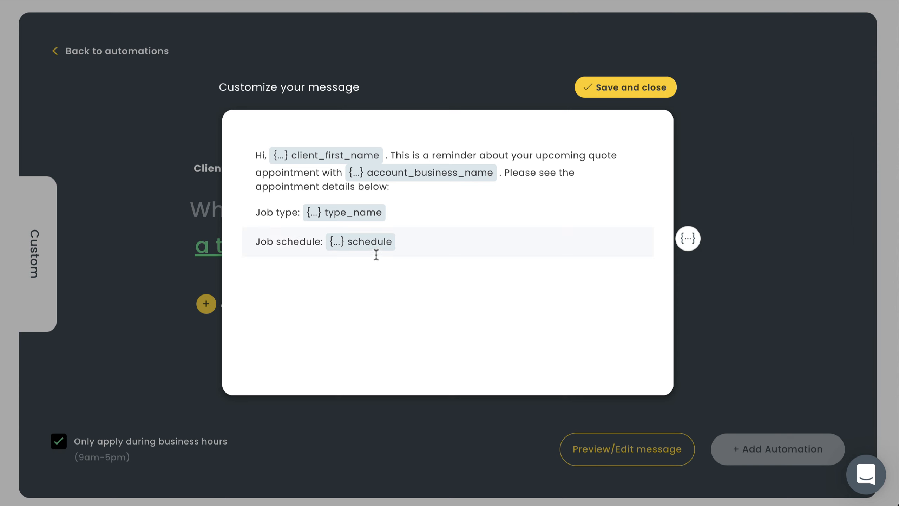
Add the message line "Tech name:" with the assigned tech placeholder.
{"action": "key", "text": "Return"}
{"action": "type", "text": "Tech name:"}
{"action": "left_click", "coordinate": [687, 267]}
{"action": "scroll", "coordinate": [749, 261], "scroll_direction": "up", "scroll_amount": 3}
{"action": "left_click", "coordinate": [740, 157]}
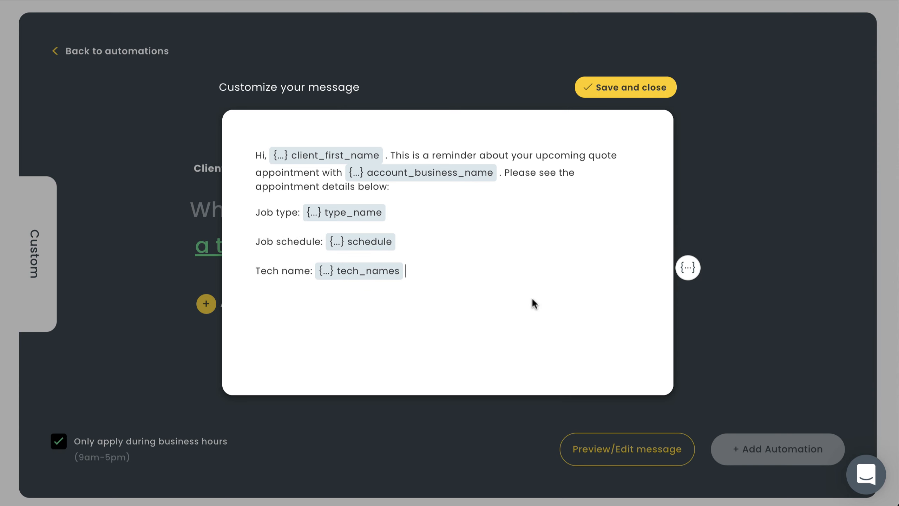
End the message with "If you have any questions, please contact us at" plus the account's Workiz number placeholder, and save the message.
{"action": "key", "text": "Return"}
{"action": "type", "text": "If you have any questions, please contact us at"}
{"action": "left_click", "coordinate": [687, 296]}
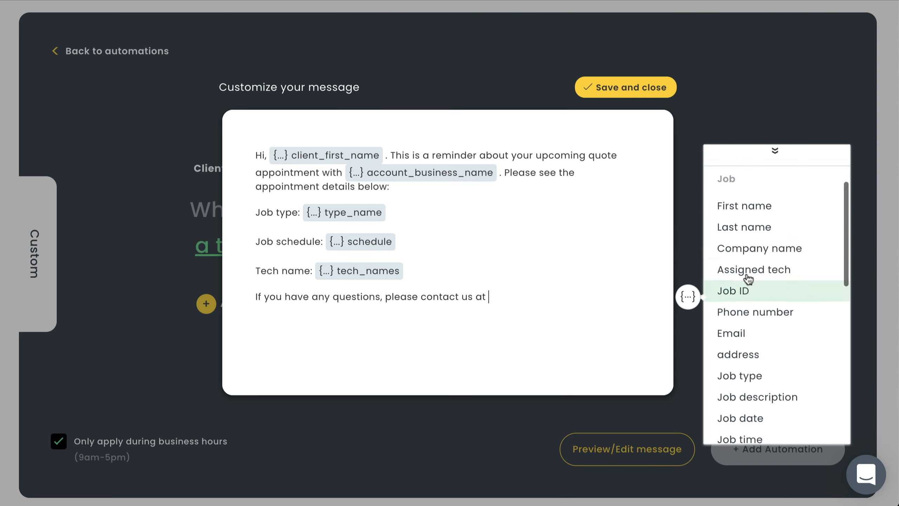
{"action": "left_click", "coordinate": [749, 284]}
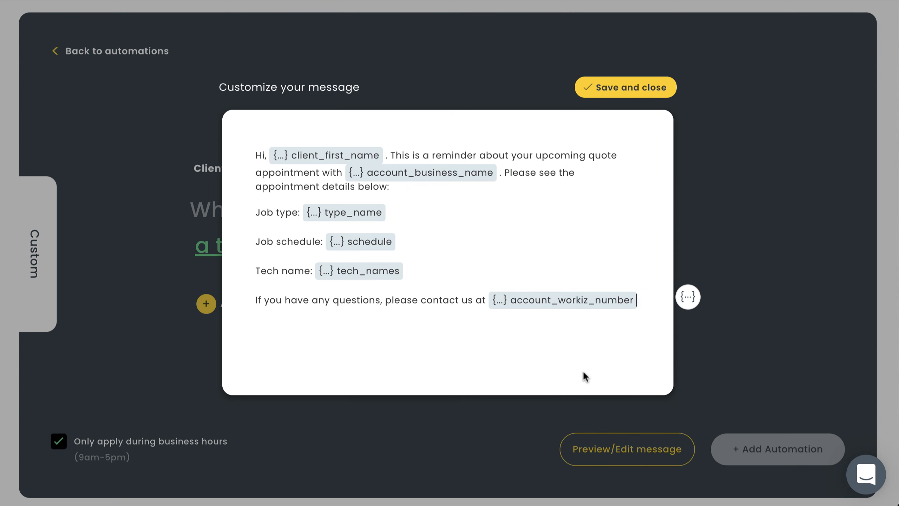
{"action": "left_click", "coordinate": [616, 87]}
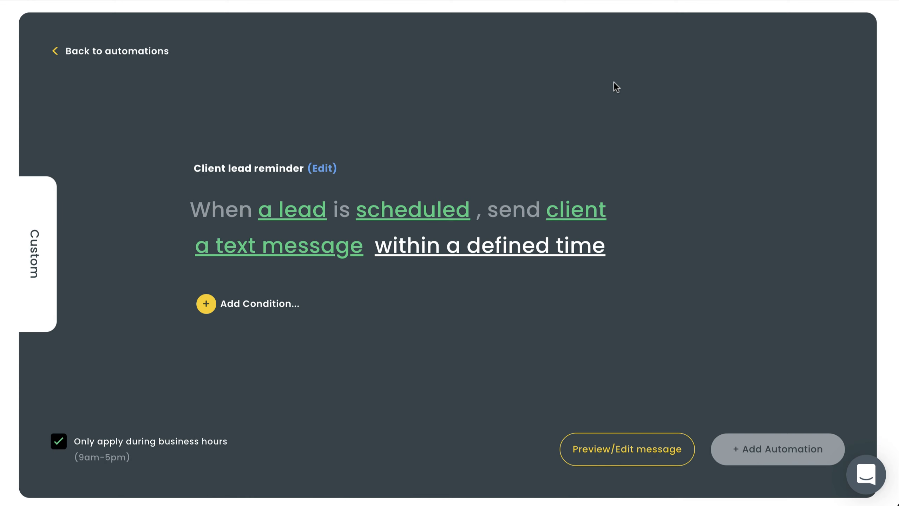
Set the text message's timing to 1 day ahead of the lead date.
{"action": "left_click", "coordinate": [540, 244]}
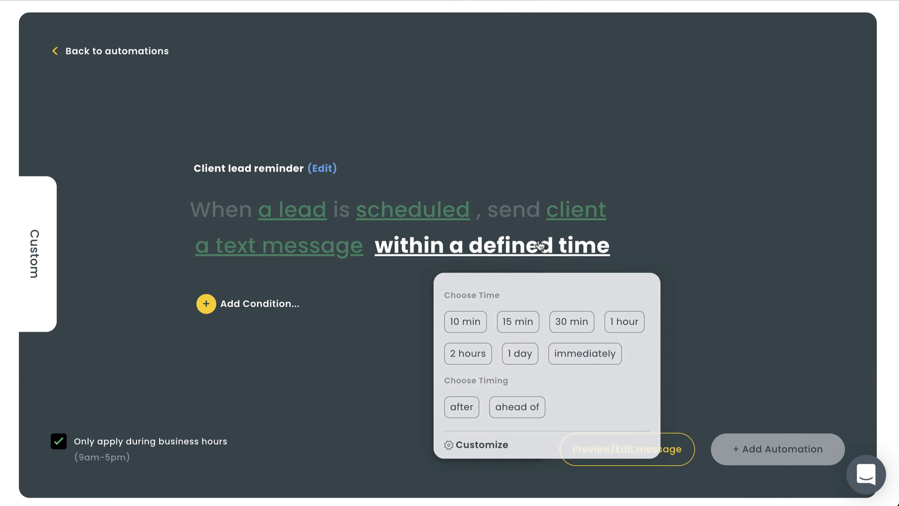
{"action": "left_click", "coordinate": [516, 352]}
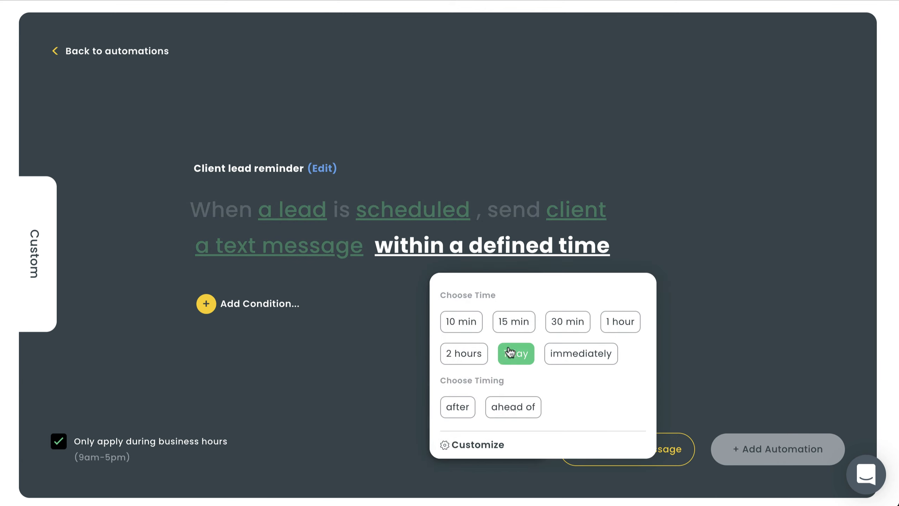
{"action": "left_click", "coordinate": [414, 411]}
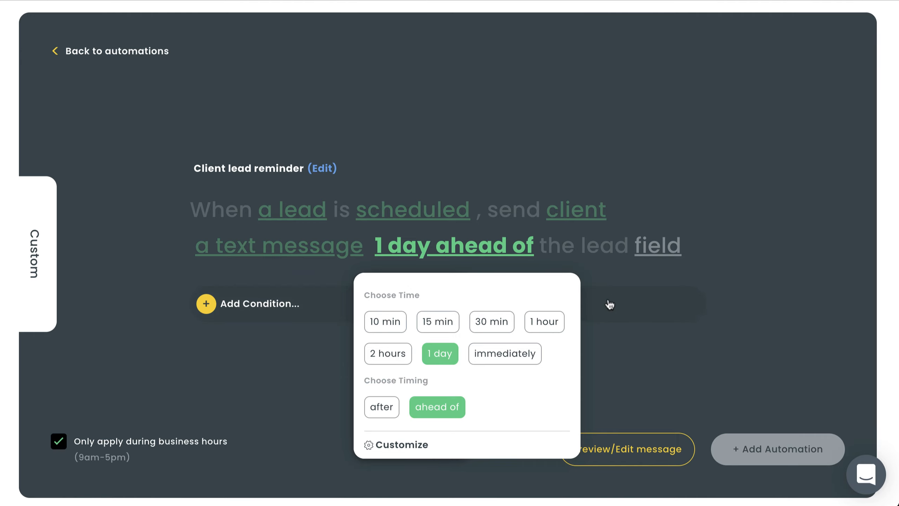
{"action": "left_click", "coordinate": [629, 277]}
{"action": "left_click", "coordinate": [655, 250]}
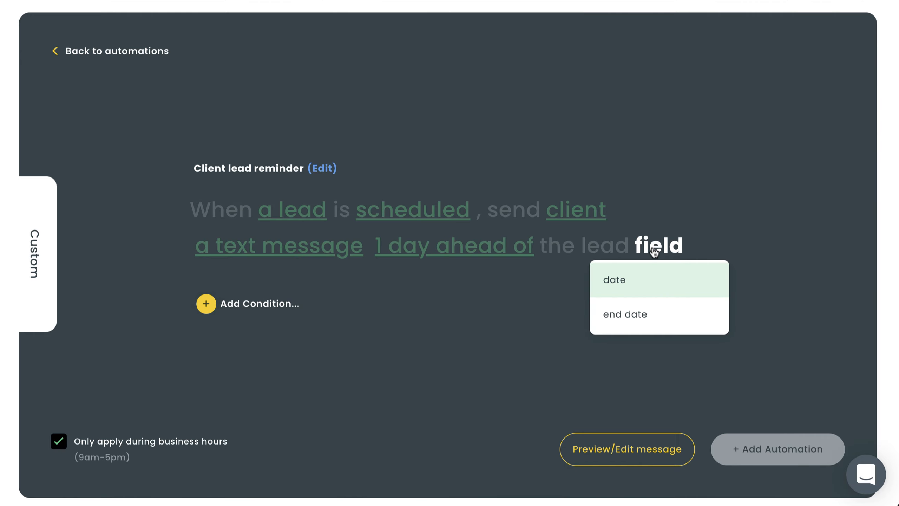
{"action": "left_click", "coordinate": [633, 281]}
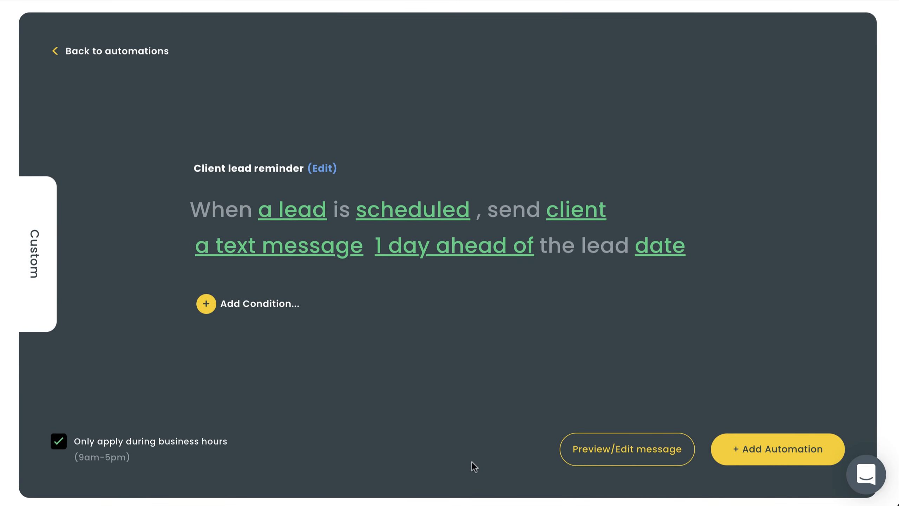
Add the client lead reminder automation and acknowledge the note about rules applying only to new items.
{"action": "left_click", "coordinate": [749, 462]}
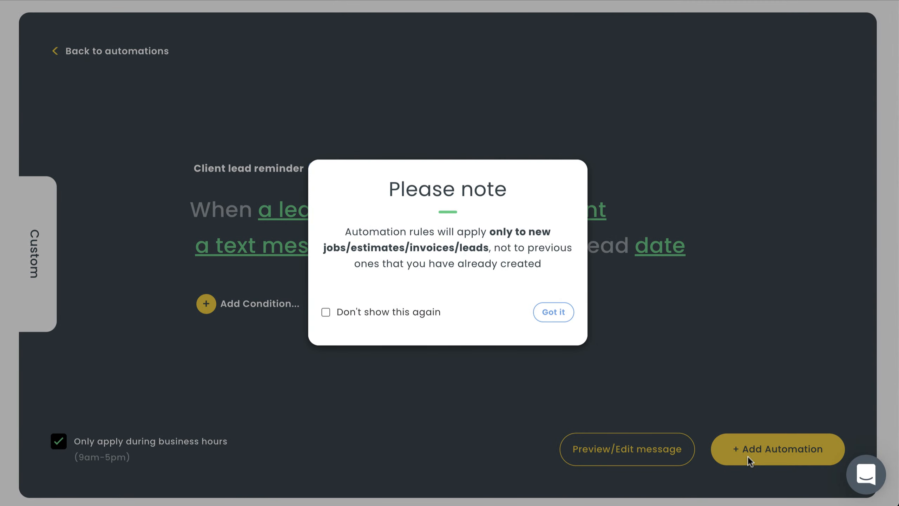
{"action": "left_click", "coordinate": [554, 311]}
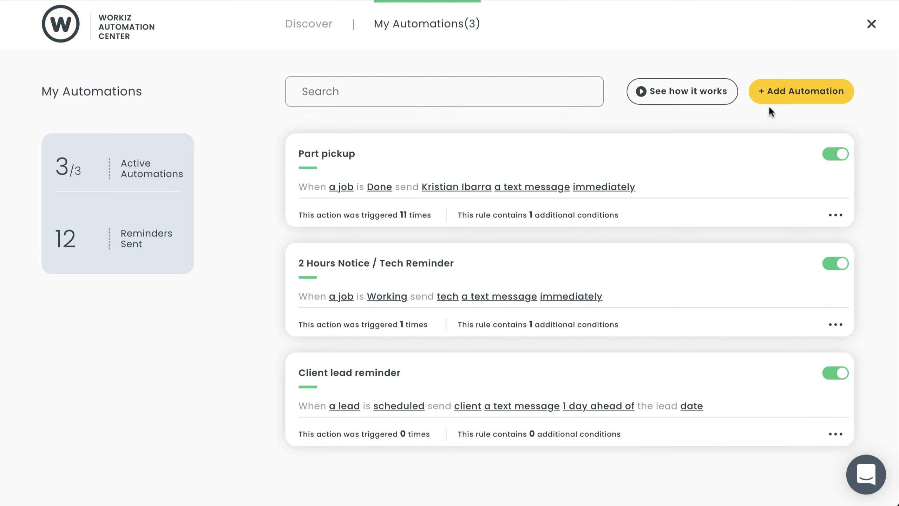
Start another custom automation and title it "Client job reminder".
{"action": "left_click", "coordinate": [781, 104]}
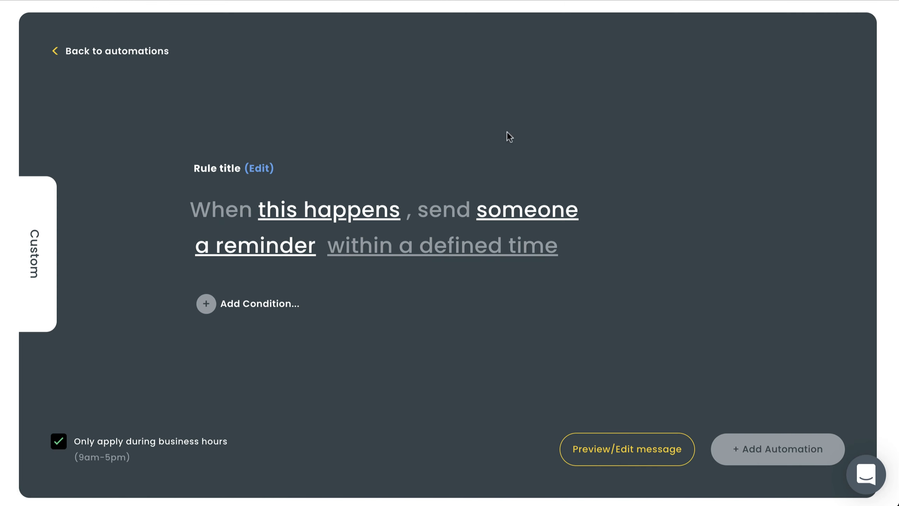
{"action": "left_click", "coordinate": [270, 170]}
{"action": "type", "text": "Client"}
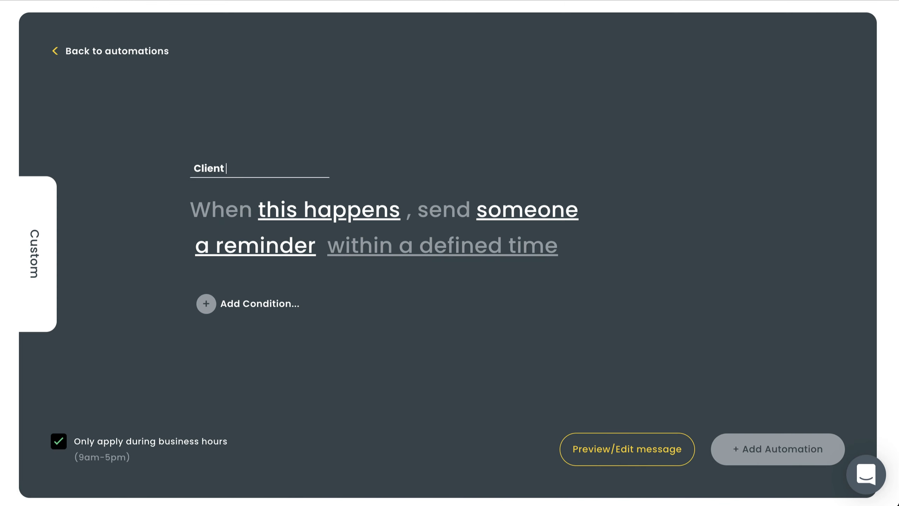
{"action": "type", "text": " job reminder"}
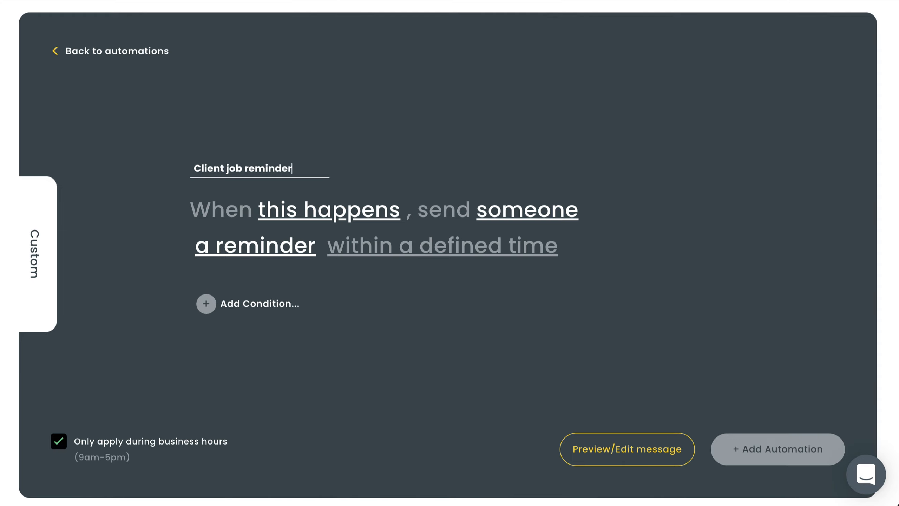
Set the rule's trigger to when a job is submitted.
{"action": "left_click", "coordinate": [297, 209]}
{"action": "left_click", "coordinate": [287, 243]}
{"action": "left_click", "coordinate": [386, 209]}
{"action": "left_click", "coordinate": [363, 281]}
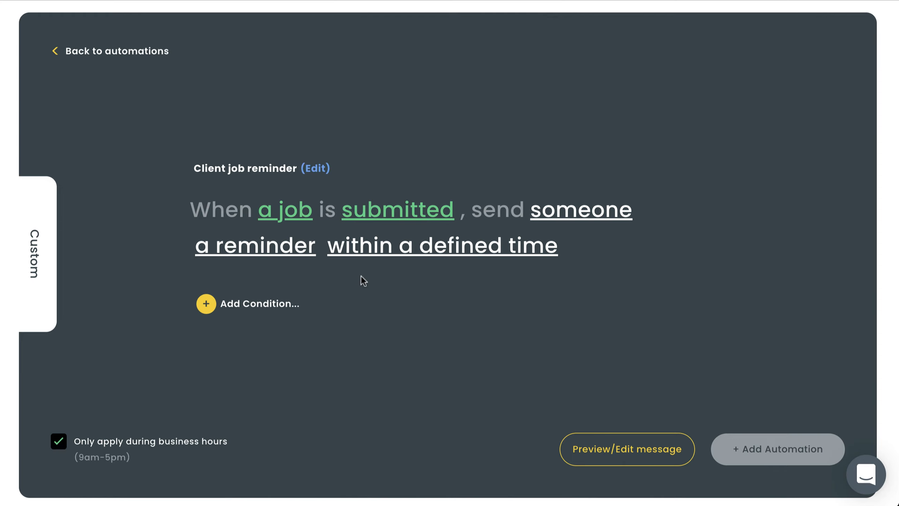
Set the rule's recipient to client and the reminder type to a text message.
{"action": "left_click", "coordinate": [533, 213]}
{"action": "left_click", "coordinate": [532, 271]}
{"action": "left_click", "coordinate": [281, 250]}
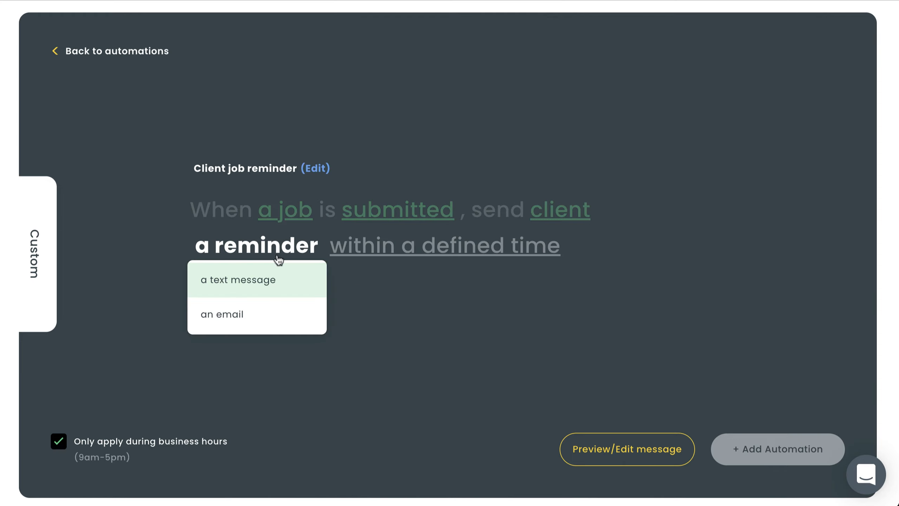
After "Hi," add the client first name placeholder, the upcoming service appointment reminder with the business name placeholder, and "Please see the appointment details below:".
{"action": "left_click", "coordinate": [688, 152]}
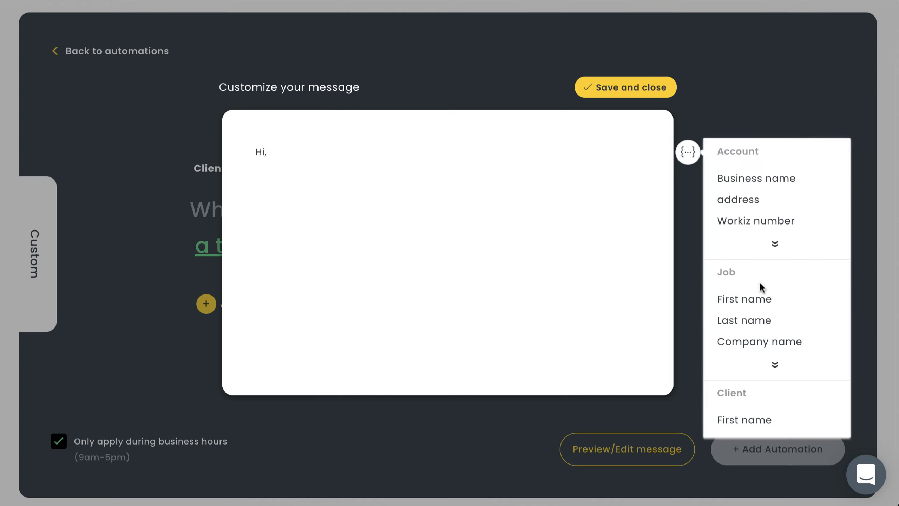
{"action": "left_click", "coordinate": [745, 420]}
{"action": "type", "text": ". This is a reminder about your upcoming service appointment with"}
{"action": "left_click", "coordinate": [688, 152]}
{"action": "left_click", "coordinate": [757, 179]}
{"action": "type", "text": ". Please see the appointment details below:"}
Add the message lines "Job type:" and "Job schedule:" with their matching job placeholders.
{"action": "key", "text": "Return"}
{"action": "type", "text": "Job type:"}
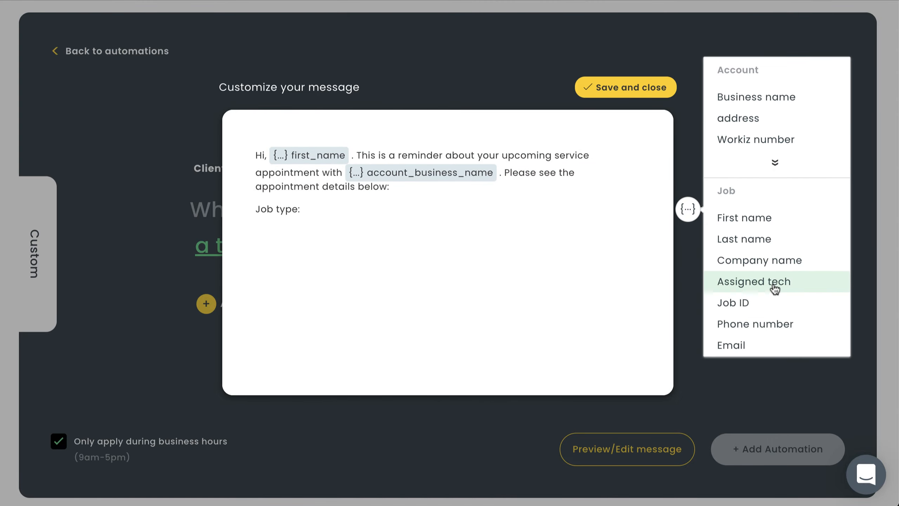
{"action": "left_click", "coordinate": [775, 289]}
{"action": "key", "text": "Return"}
{"action": "type", "text": "Job schedule:"}
{"action": "left_click", "coordinate": [752, 334]}
Finish the message with "Tech name:" and "If you have any questions, please contact us at" plus their placeholders, and save it.
{"action": "type", "text": "Tech name: If you have any questions, please contact us at"}
{"action": "left_click", "coordinate": [688, 296]}
{"action": "left_click", "coordinate": [626, 90]}
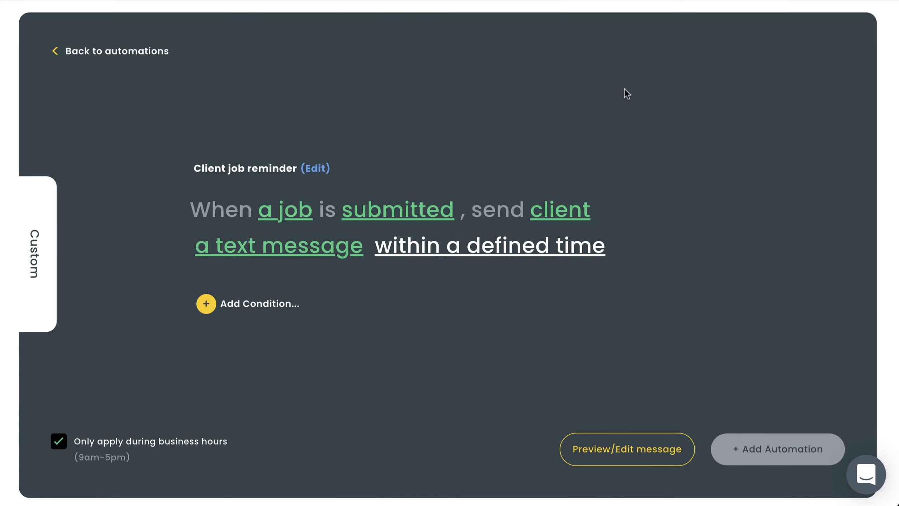
Set the text message's timing to 1 day ahead of the job date.
{"action": "left_click", "coordinate": [490, 246]}
{"action": "left_click", "coordinate": [518, 353]}
{"action": "left_click", "coordinate": [440, 406]}
{"action": "left_click", "coordinate": [644, 245]}
{"action": "left_click", "coordinate": [628, 285]}
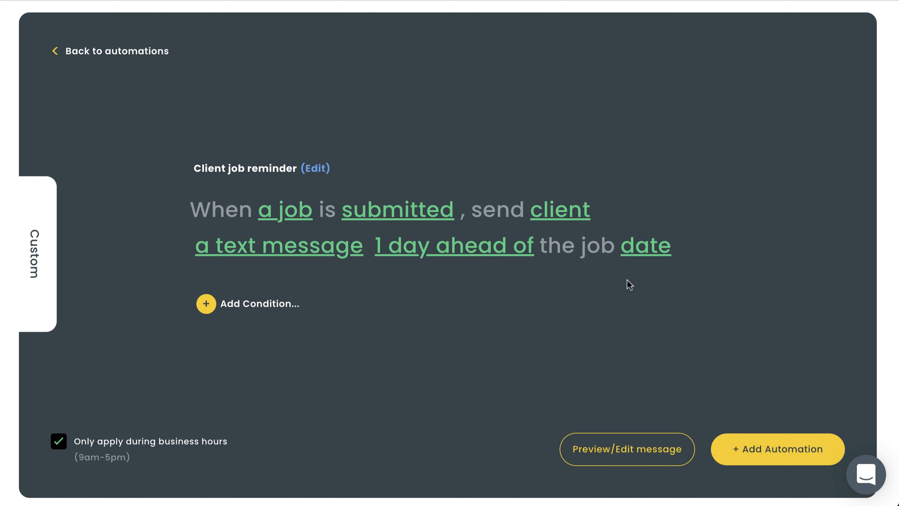